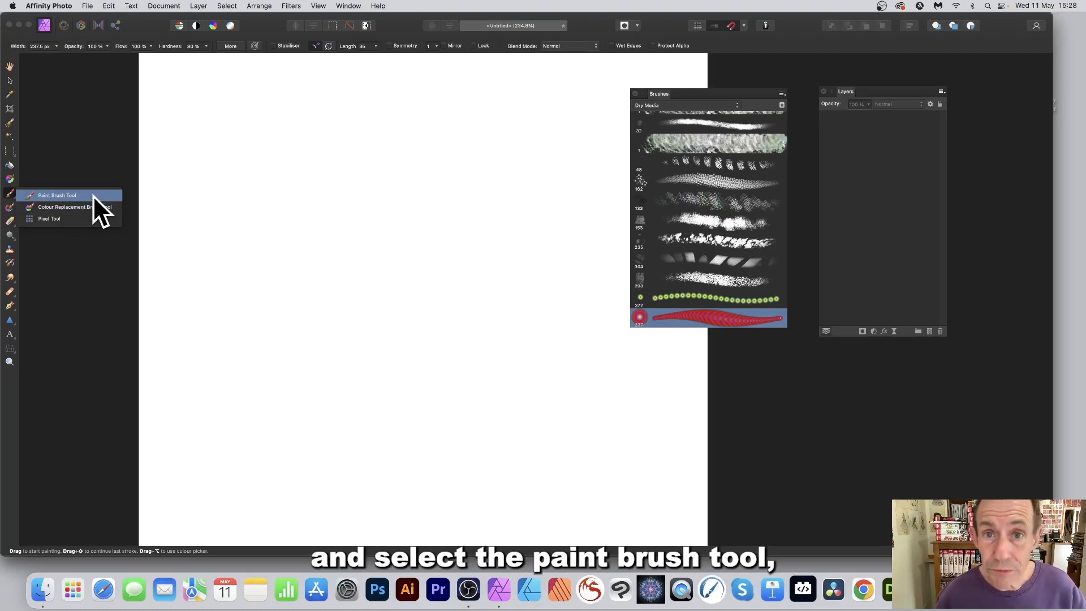
Step: Review the red image brush's General and Dynamics settings, and paint a wavy stroke with it across the canvas's upper half
{"action": "left_click", "coordinate": [93, 195]}
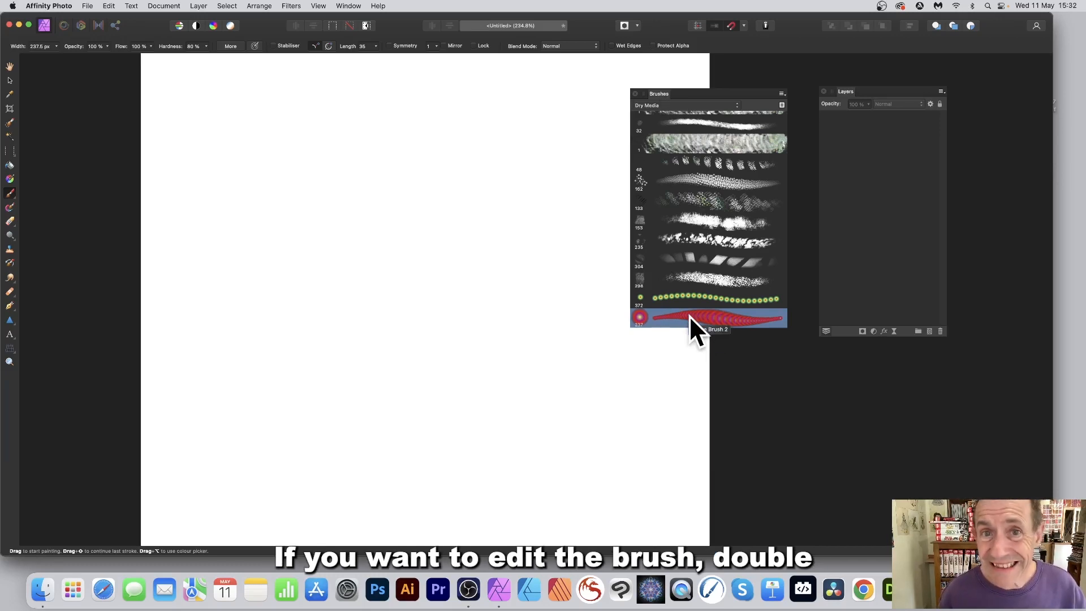
{"action": "double_click", "coordinate": [708, 317]}
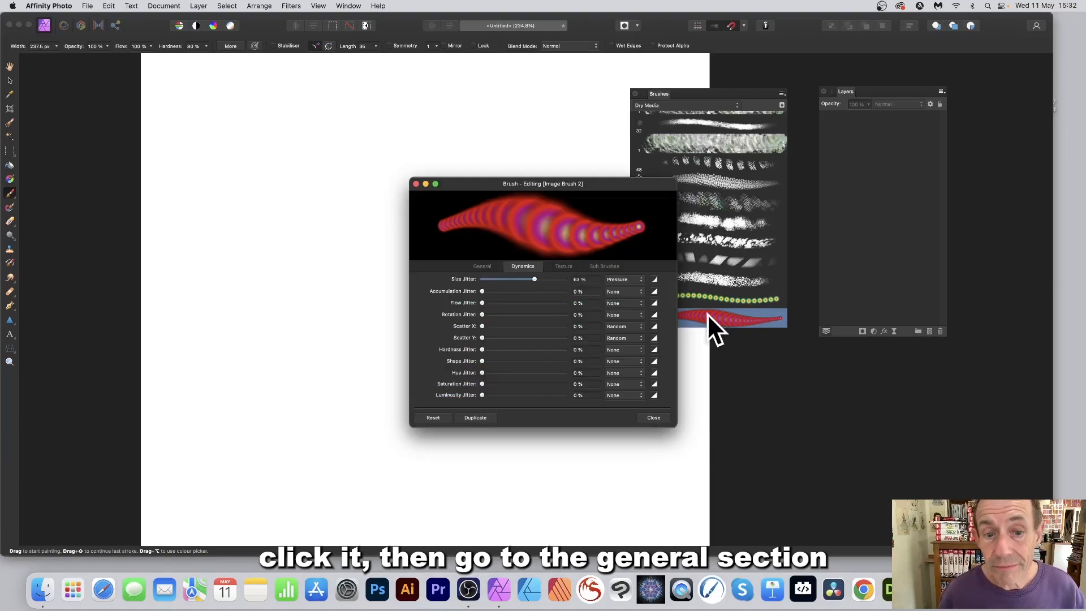
{"action": "left_click", "coordinate": [484, 267]}
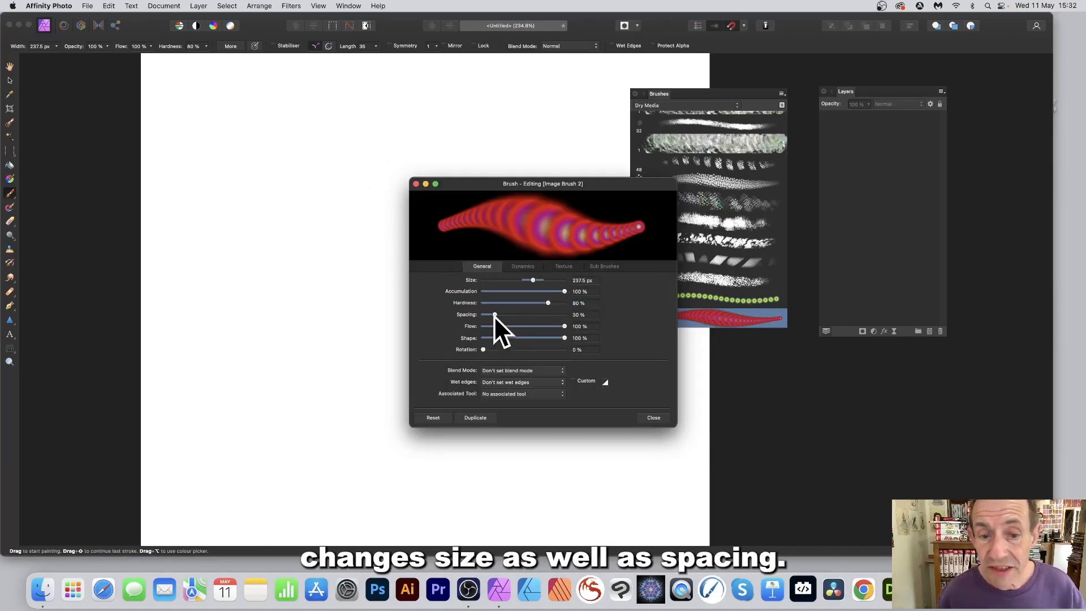
{"action": "left_click", "coordinate": [526, 265]}
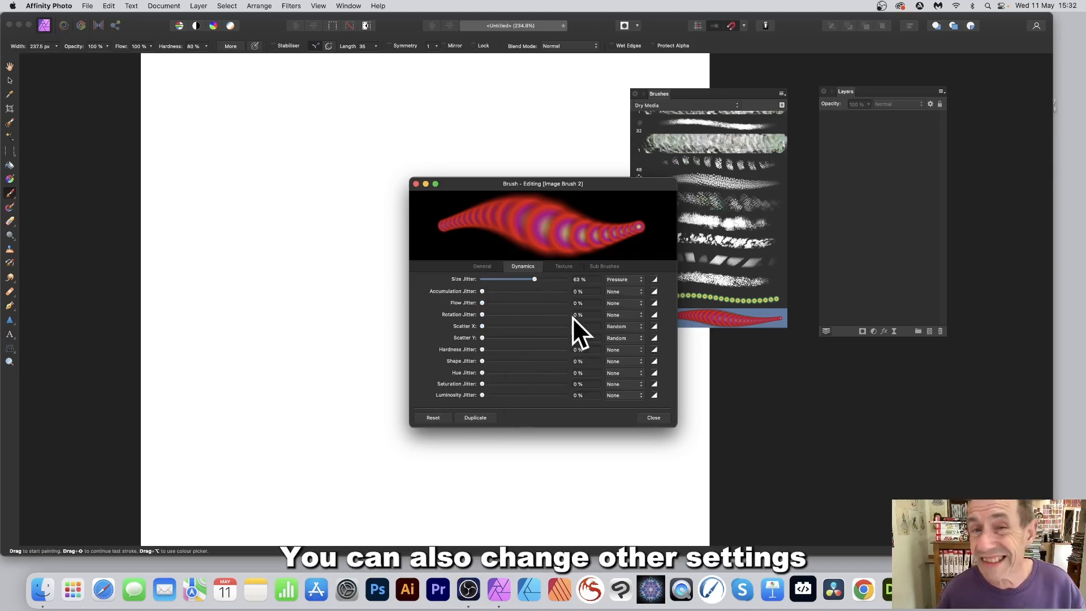
{"action": "left_click", "coordinate": [654, 419]}
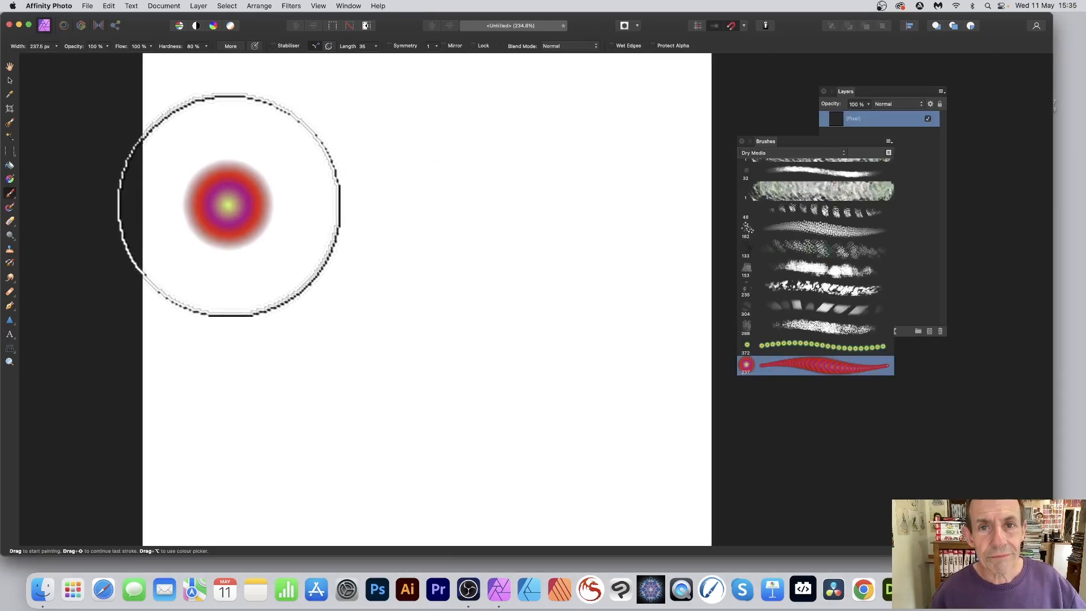
{"action": "mouse_move", "coordinate": [230, 203]}
{"action": "left_mouse_down"}
{"action": "mouse_move", "coordinate": [239, 226]}
{"action": "mouse_move", "coordinate": [398, 191]}
{"action": "mouse_move", "coordinate": [488, 251]}
{"action": "mouse_move", "coordinate": [560, 252]}
{"action": "mouse_move", "coordinate": [595, 265]}
{"action": "mouse_move", "coordinate": [607, 320]}
{"action": "left_mouse_up"}
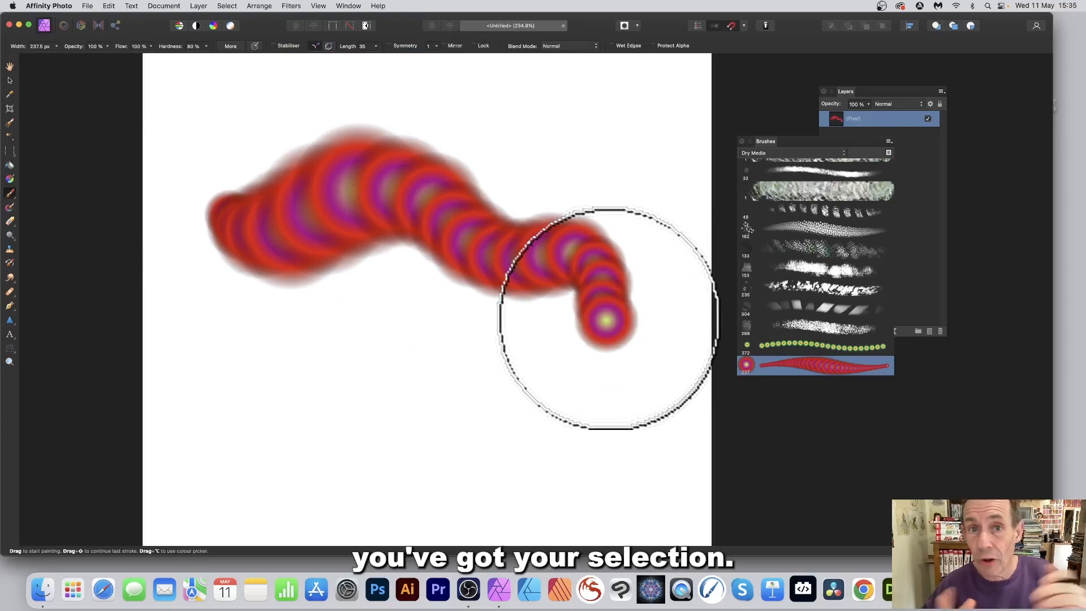
Step: Create a new brush from the selected red stroke, and delete the stroke's layer
{"action": "left_click", "coordinate": [10, 80]}
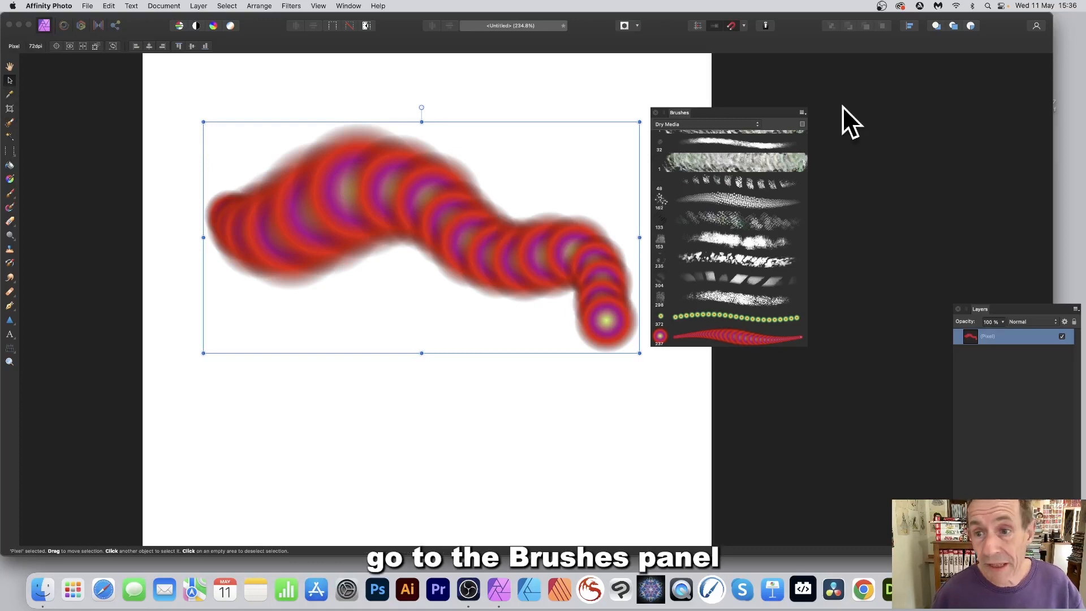
{"action": "left_click", "coordinate": [802, 113]}
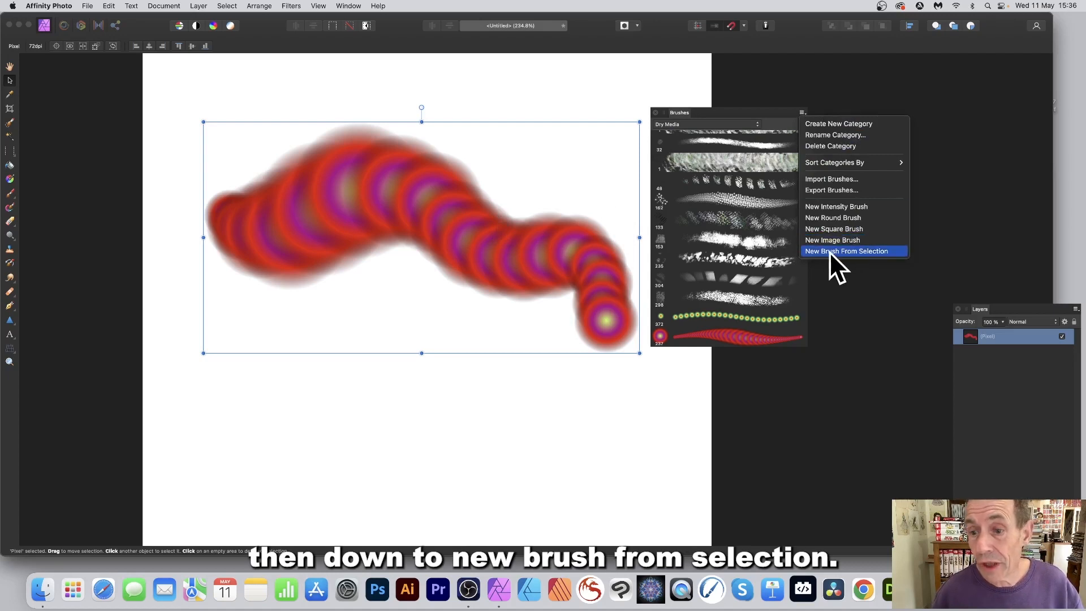
{"action": "left_click", "coordinate": [863, 252]}
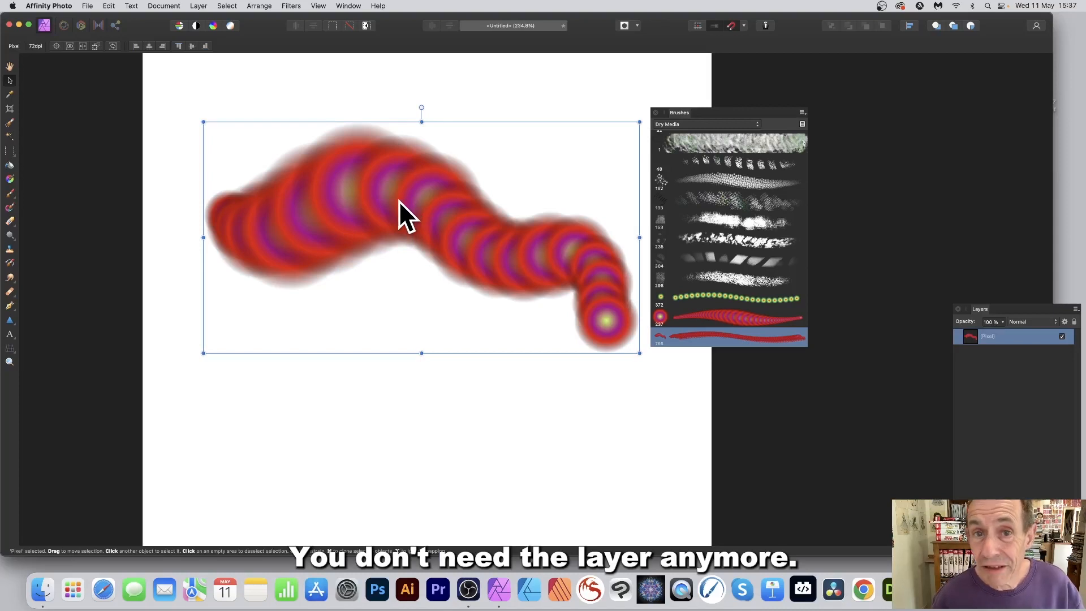
{"action": "key", "text": "Delete"}
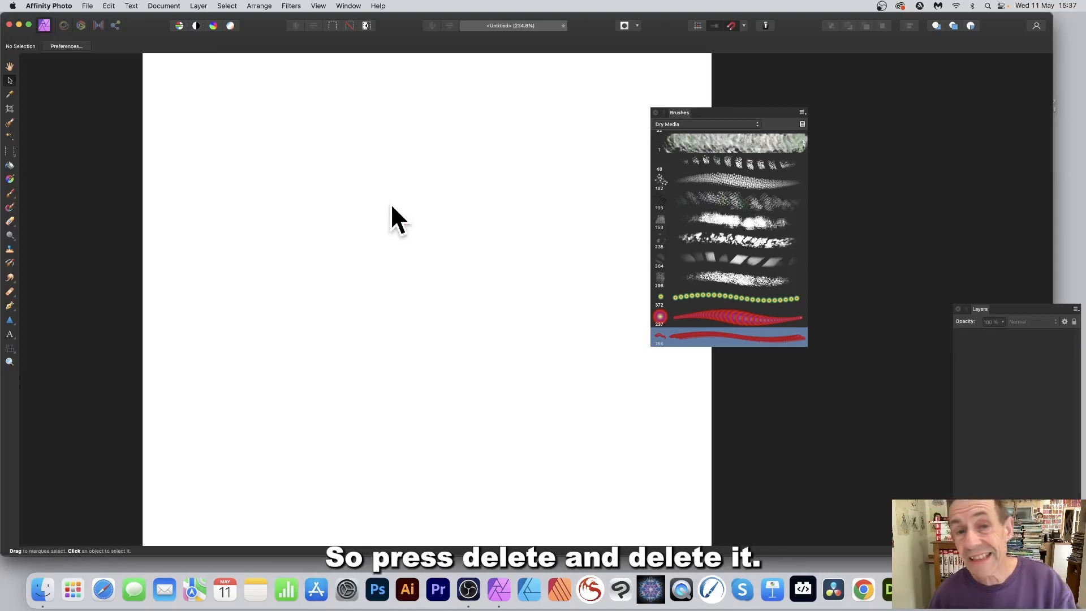
Step: Set the new brush's hue jitter to 91%, saturation jitter to 88%, size jitter to 86% and rotation jitter to 100%
{"action": "double_click", "coordinate": [712, 335]}
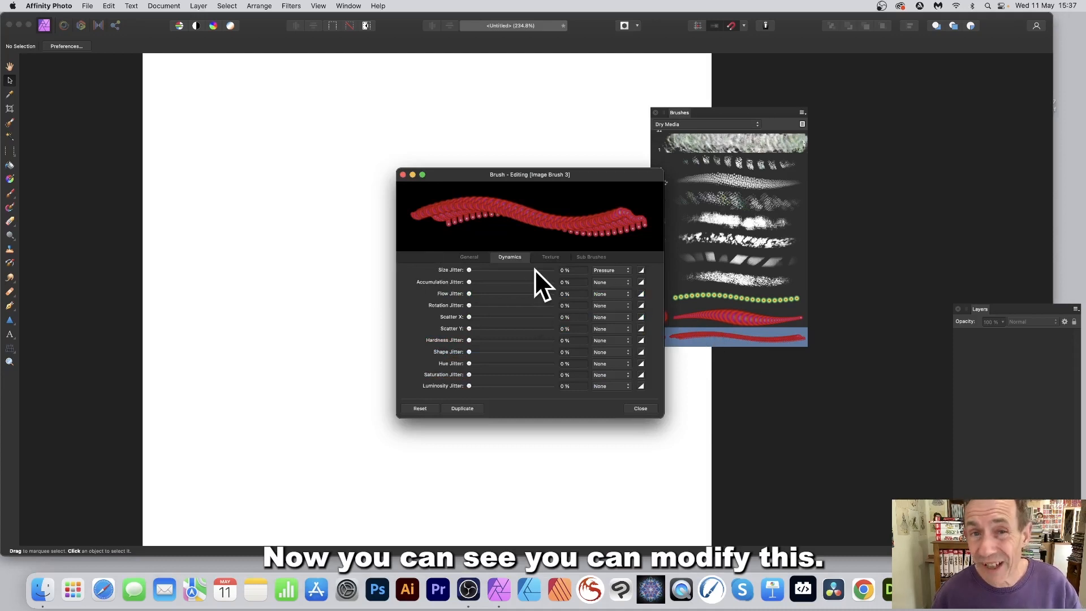
{"action": "left_click", "coordinate": [469, 258]}
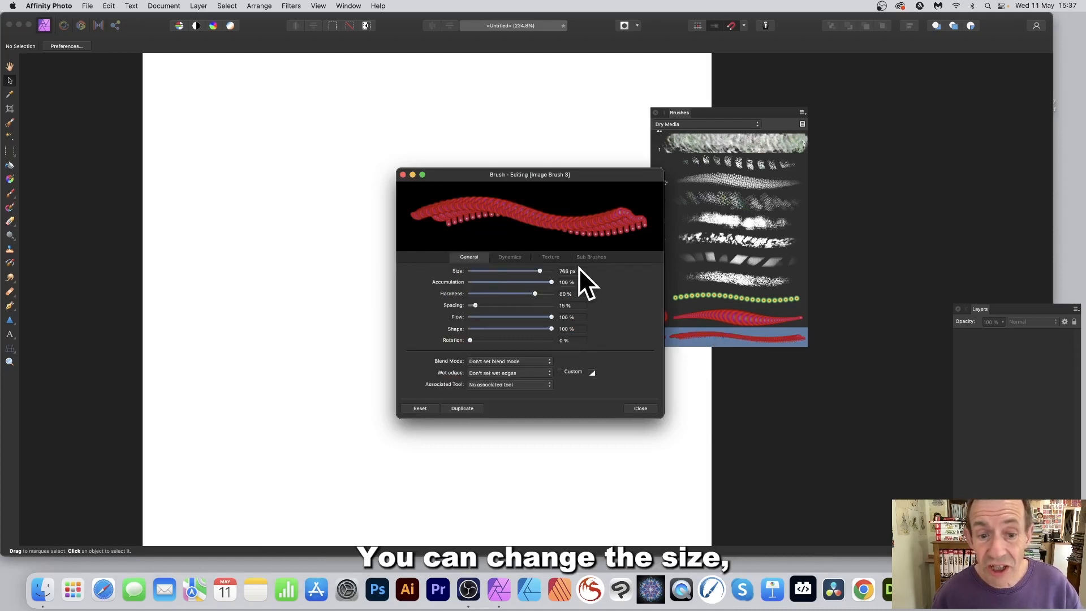
{"action": "left_click", "coordinate": [509, 258]}
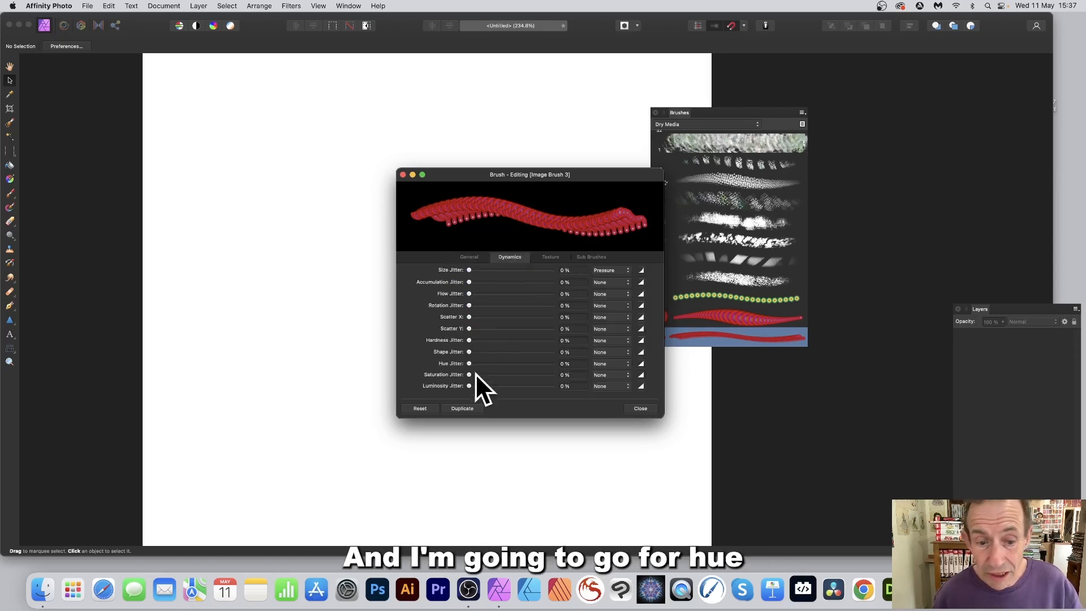
{"action": "mouse_move", "coordinate": [470, 363]}
{"action": "left_mouse_down"}
{"action": "mouse_move", "coordinate": [546, 363]}
{"action": "mouse_move", "coordinate": [515, 370]}
{"action": "mouse_move", "coordinate": [542, 373]}
{"action": "left_mouse_up"}
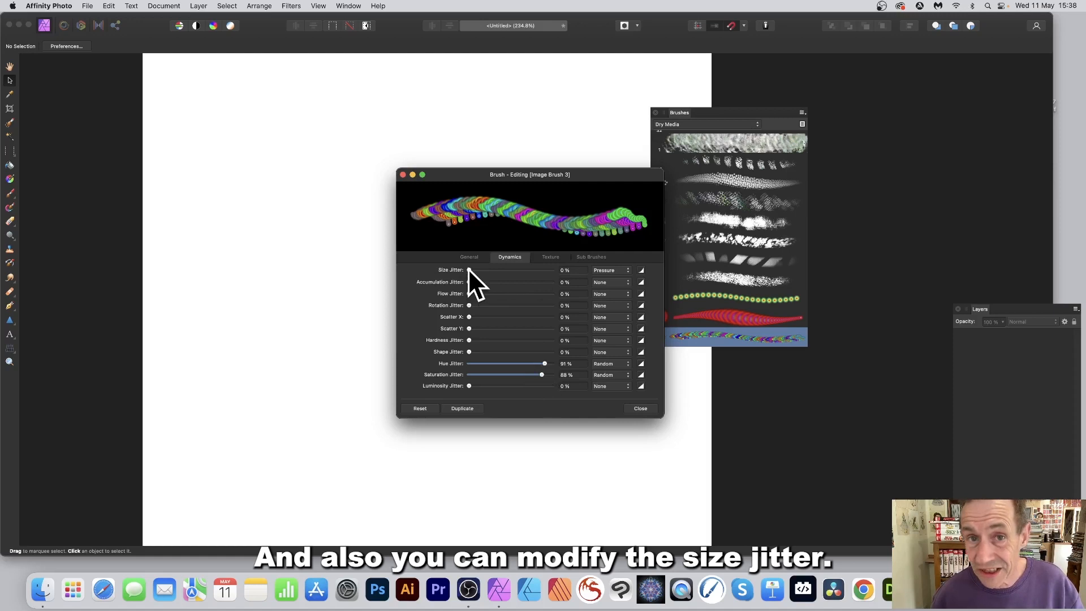
{"action": "left_click_drag", "start_coordinate": [468, 270], "coordinate": [534, 273]}
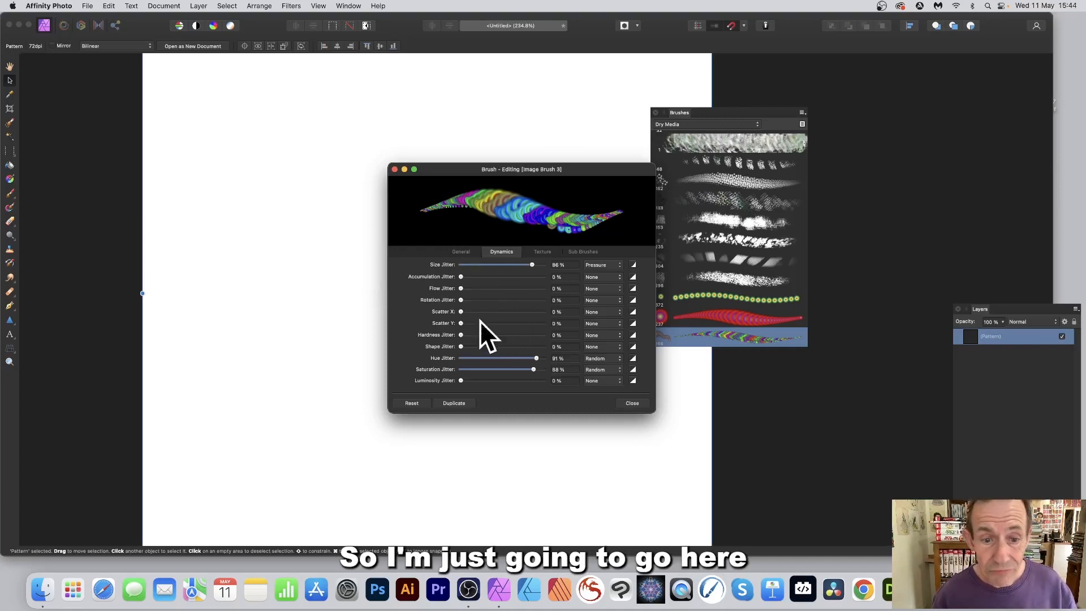
{"action": "left_click_drag", "start_coordinate": [463, 300], "coordinate": [559, 301]}
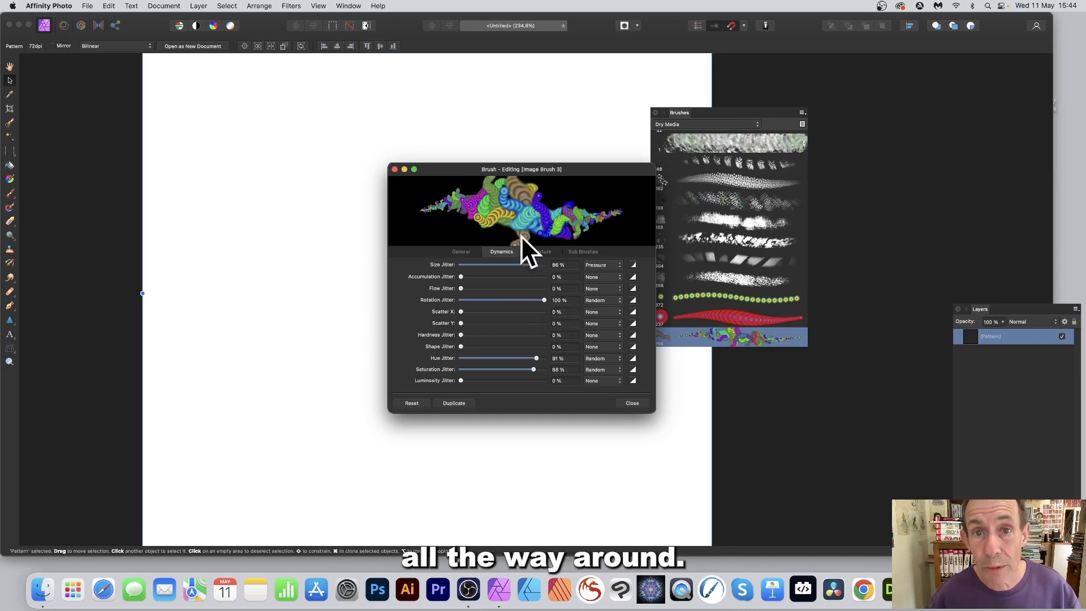
Step: Set the new brush's size to about 247 px and finish editing the brush
{"action": "left_click", "coordinate": [466, 252]}
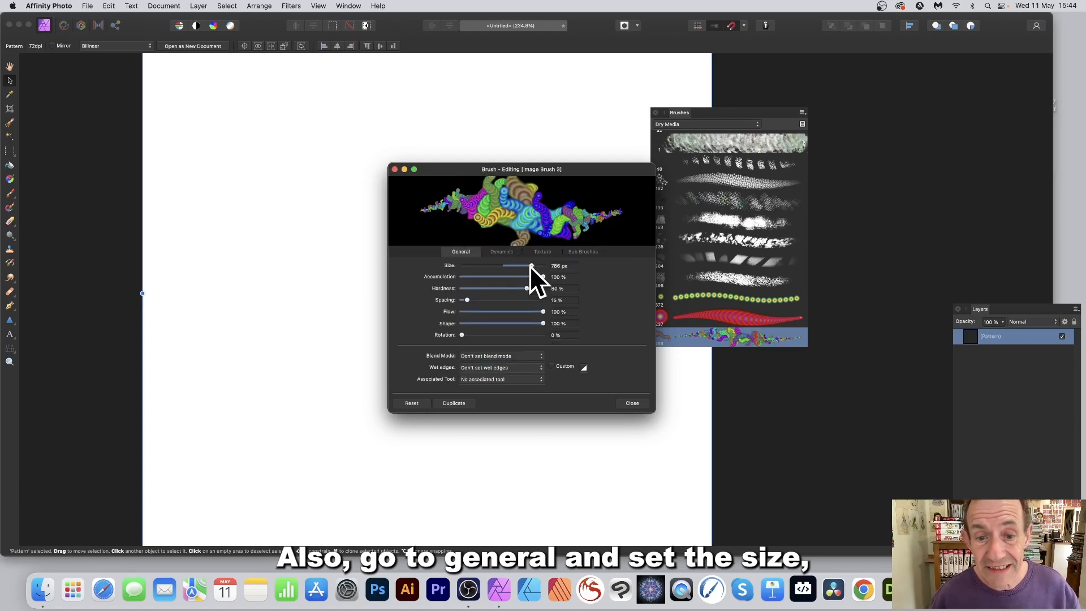
{"action": "left_click_drag", "start_coordinate": [529, 264], "coordinate": [509, 264]}
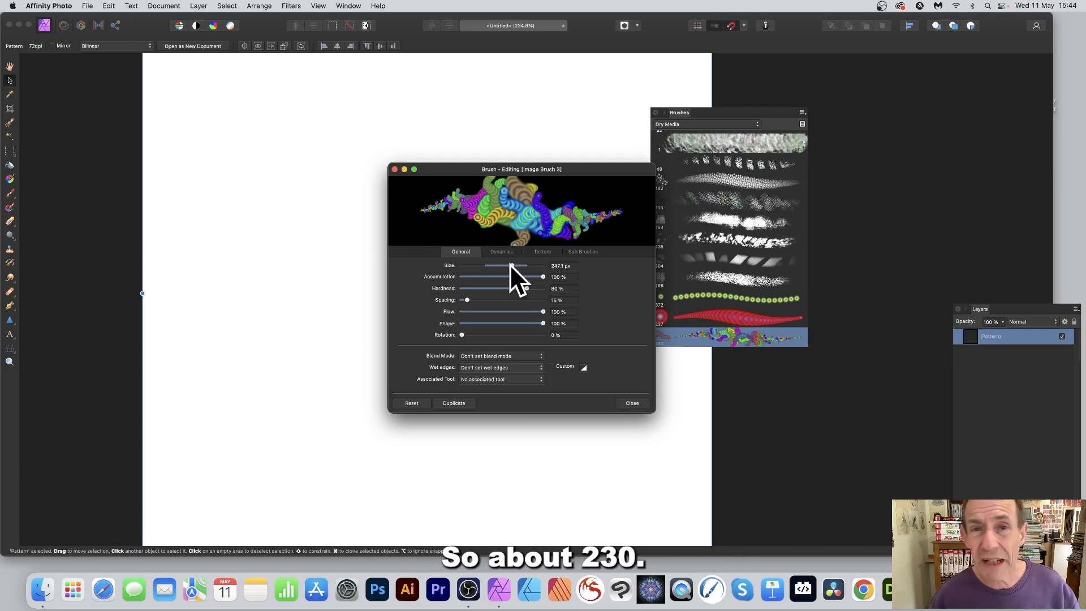
{"action": "left_click", "coordinate": [631, 401]}
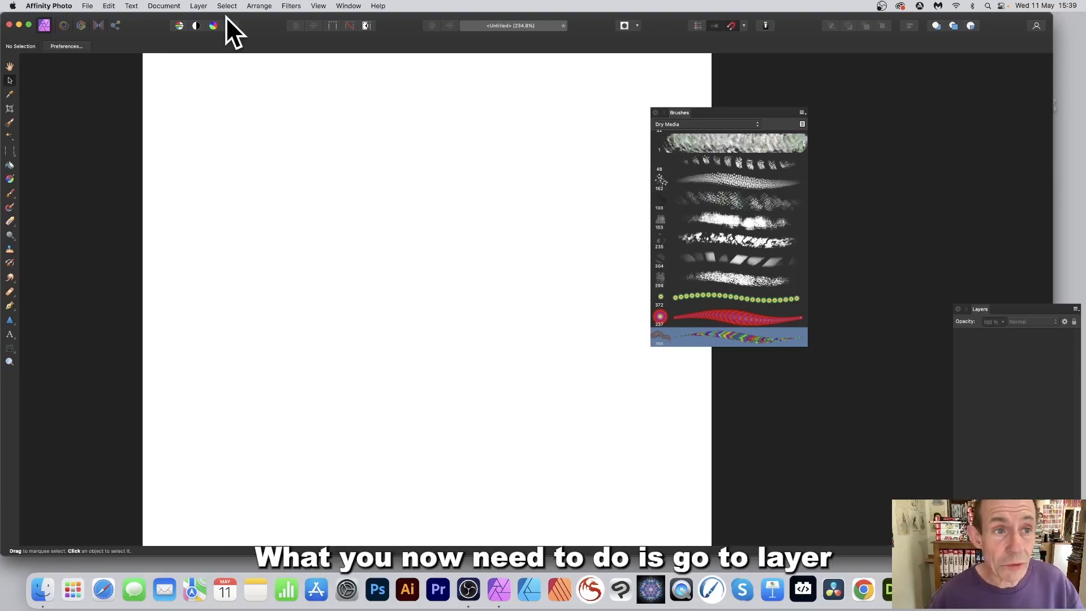
Step: Add a new pattern layer 1000 px wide and 1000 px high
{"action": "left_click", "coordinate": [192, 3]}
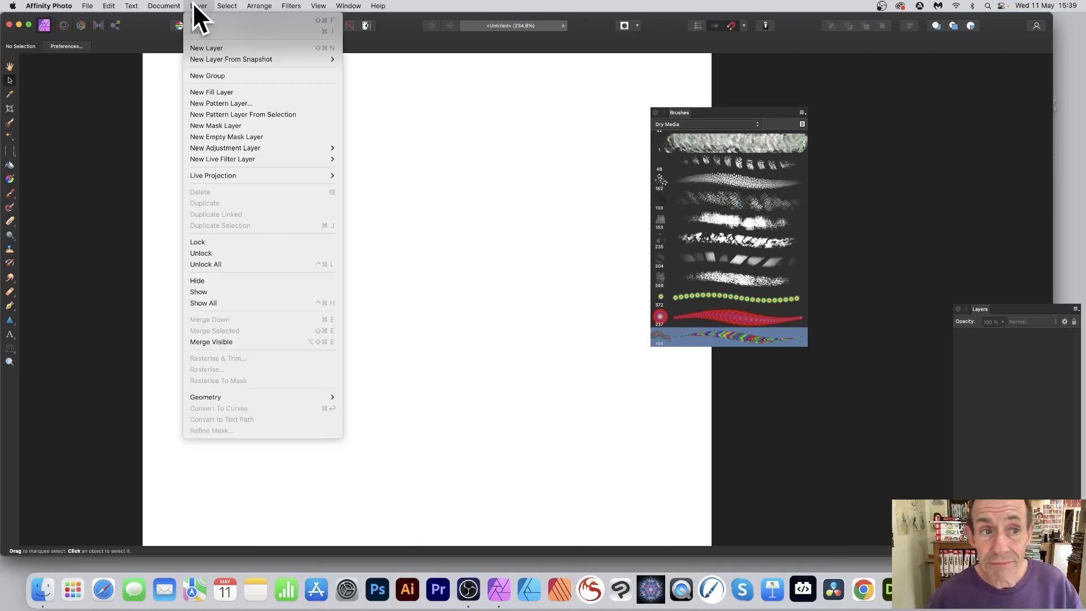
{"action": "left_click", "coordinate": [233, 103]}
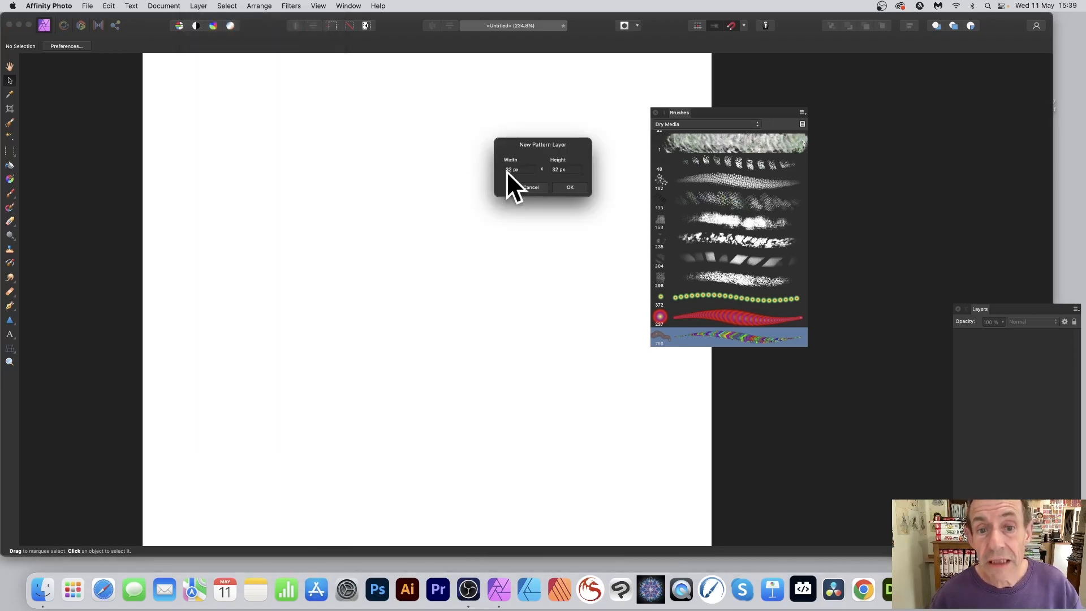
{"action": "left_click", "coordinate": [526, 170]}
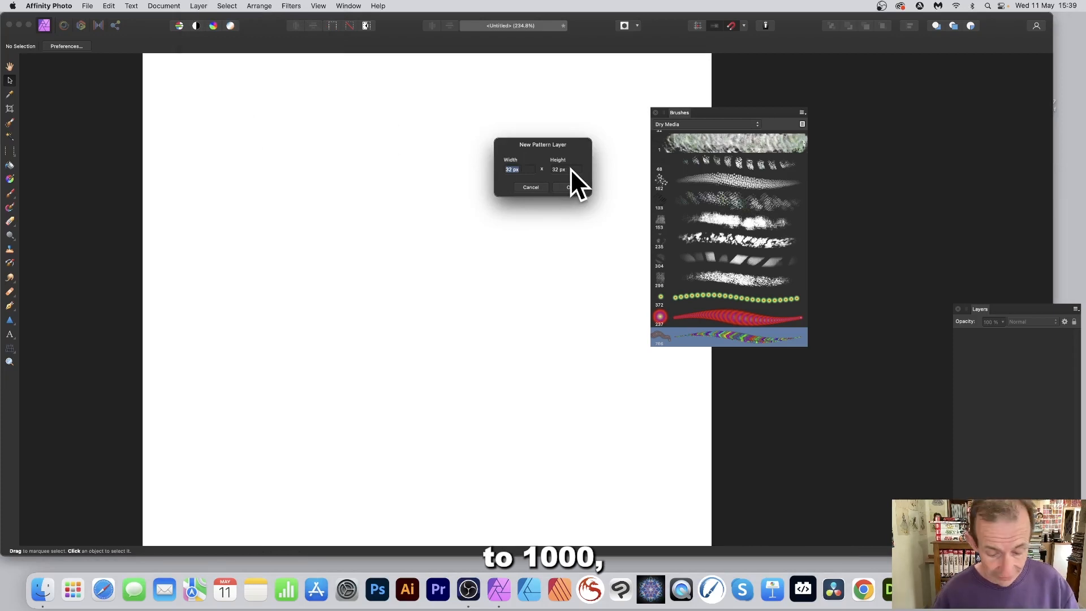
{"action": "type", "text": "1000"}
{"action": "key", "text": "Tab"}
{"action": "type", "text": "1000"}
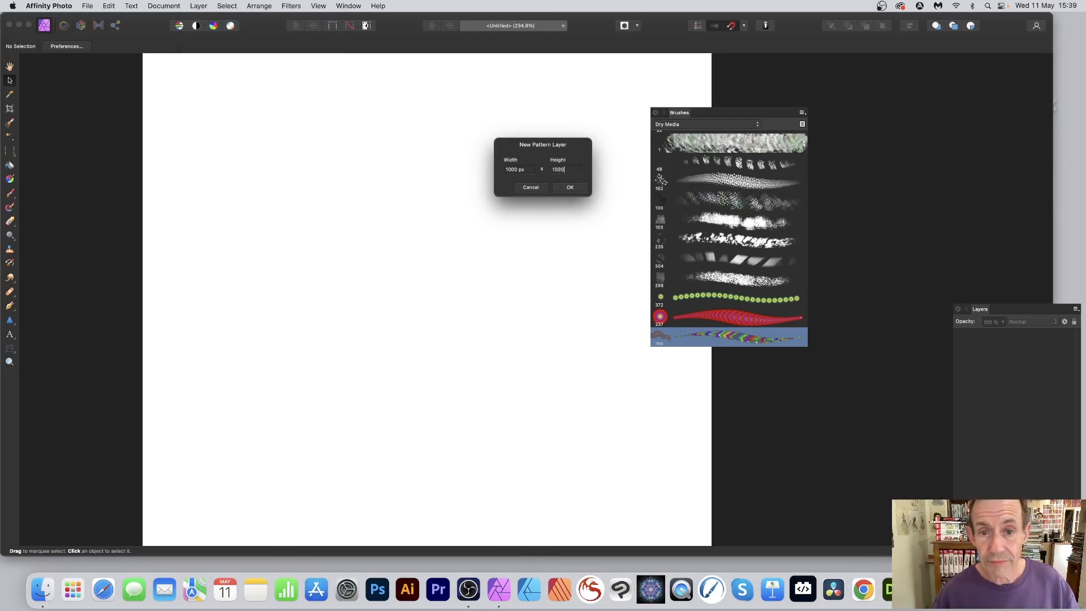
{"action": "left_click", "coordinate": [570, 188]}
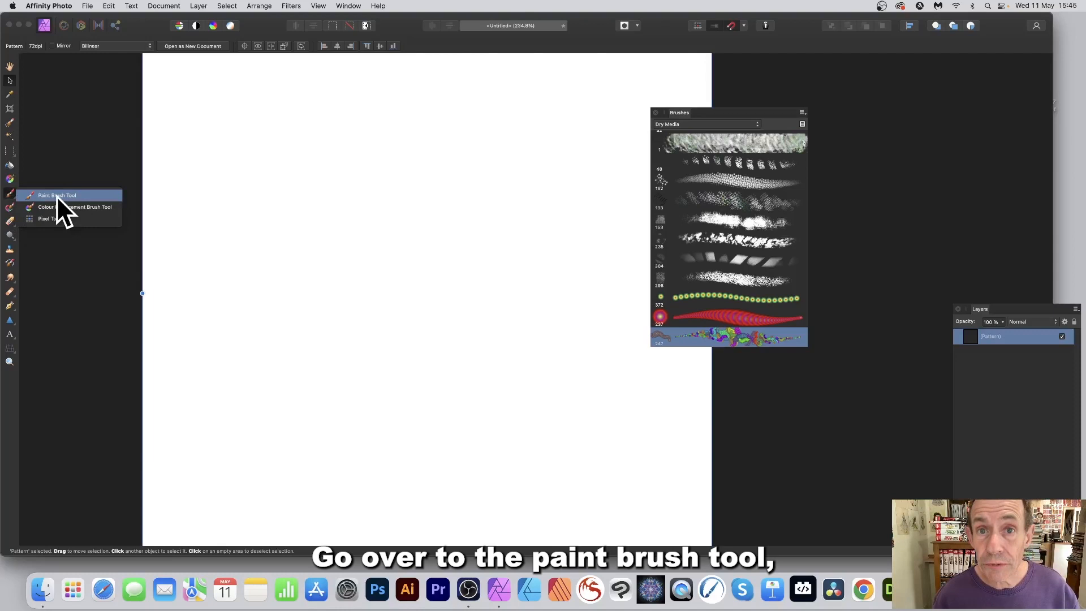
Step: Paint over the pattern layer with the multicoloured brush using the Paint Brush tool
{"action": "left_click", "coordinate": [57, 195]}
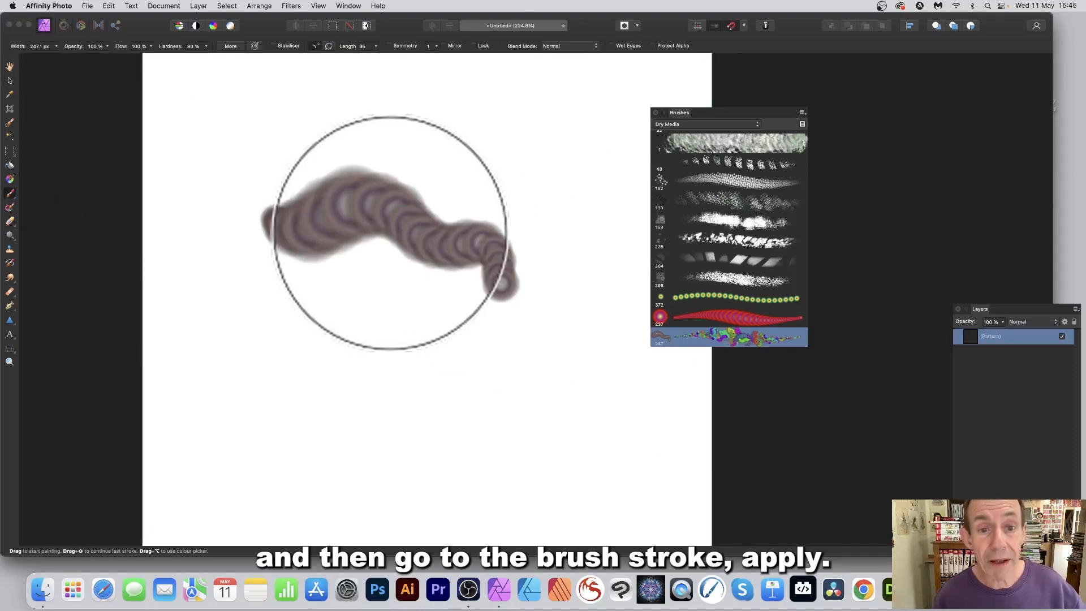
{"action": "mouse_move", "coordinate": [464, 159]}
{"action": "left_mouse_down"}
{"action": "mouse_move", "coordinate": [462, 259]}
{"action": "mouse_move", "coordinate": [529, 149]}
{"action": "mouse_move", "coordinate": [490, 213]}
{"action": "mouse_move", "coordinate": [635, 139]}
{"action": "mouse_move", "coordinate": [475, 167]}
{"action": "mouse_move", "coordinate": [465, 132]}
{"action": "mouse_move", "coordinate": [368, 72]}
{"action": "mouse_move", "coordinate": [295, 94]}
{"action": "mouse_move", "coordinate": [291, 216]}
{"action": "mouse_move", "coordinate": [337, 265]}
{"action": "mouse_move", "coordinate": [504, 183]}
{"action": "mouse_move", "coordinate": [595, 94]}
{"action": "mouse_move", "coordinate": [669, 81]}
{"action": "mouse_move", "coordinate": [372, 189]}
{"action": "mouse_move", "coordinate": [188, 121]}
{"action": "mouse_move", "coordinate": [291, 138]}
{"action": "mouse_move", "coordinate": [218, 152]}
{"action": "mouse_move", "coordinate": [393, 160]}
{"action": "mouse_move", "coordinate": [595, 141]}
{"action": "mouse_move", "coordinate": [699, 175]}
{"action": "mouse_move", "coordinate": [666, 214]}
{"action": "mouse_move", "coordinate": [642, 277]}
{"action": "mouse_move", "coordinate": [610, 433]}
{"action": "mouse_move", "coordinate": [472, 342]}
{"action": "mouse_move", "coordinate": [465, 507]}
{"action": "mouse_move", "coordinate": [453, 400]}
{"action": "mouse_move", "coordinate": [332, 451]}
{"action": "mouse_move", "coordinate": [213, 404]}
{"action": "mouse_move", "coordinate": [232, 427]}
{"action": "mouse_move", "coordinate": [241, 294]}
{"action": "mouse_move", "coordinate": [226, 255]}
{"action": "mouse_move", "coordinate": [339, 264]}
{"action": "mouse_move", "coordinate": [376, 148]}
{"action": "mouse_move", "coordinate": [472, 138]}
{"action": "mouse_move", "coordinate": [587, 247]}
{"action": "mouse_move", "coordinate": [598, 106]}
{"action": "mouse_move", "coordinate": [615, 96]}
{"action": "mouse_move", "coordinate": [578, 197]}
{"action": "mouse_move", "coordinate": [559, 422]}
{"action": "mouse_move", "coordinate": [526, 266]}
{"action": "mouse_move", "coordinate": [435, 276]}
{"action": "mouse_move", "coordinate": [337, 269]}
{"action": "mouse_move", "coordinate": [257, 175]}
{"action": "left_mouse_up"}
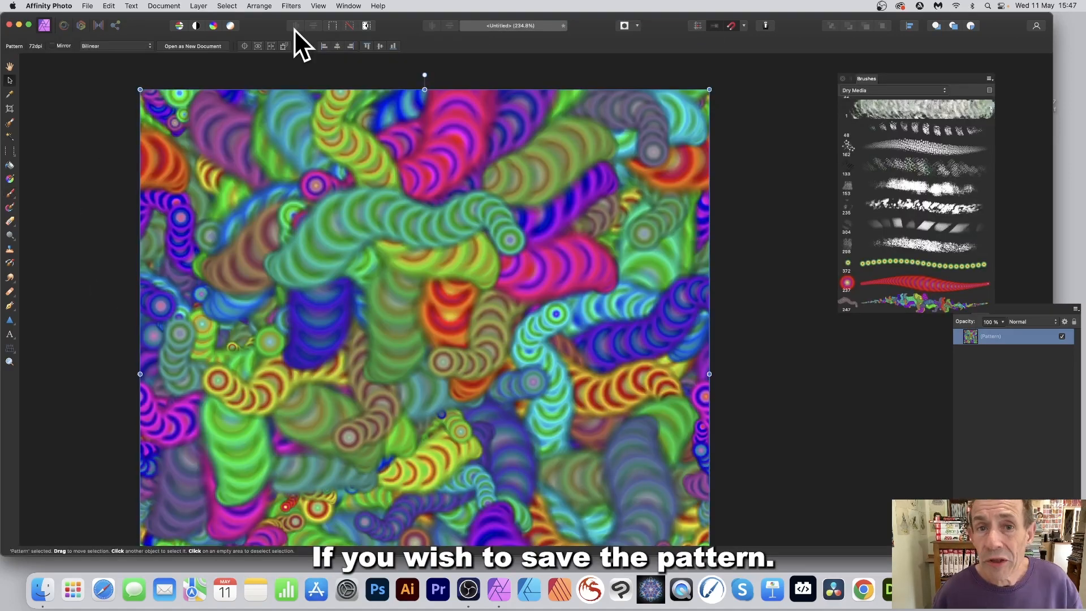
Step: Open the export settings for the painted pattern
{"action": "left_click", "coordinate": [88, 6]}
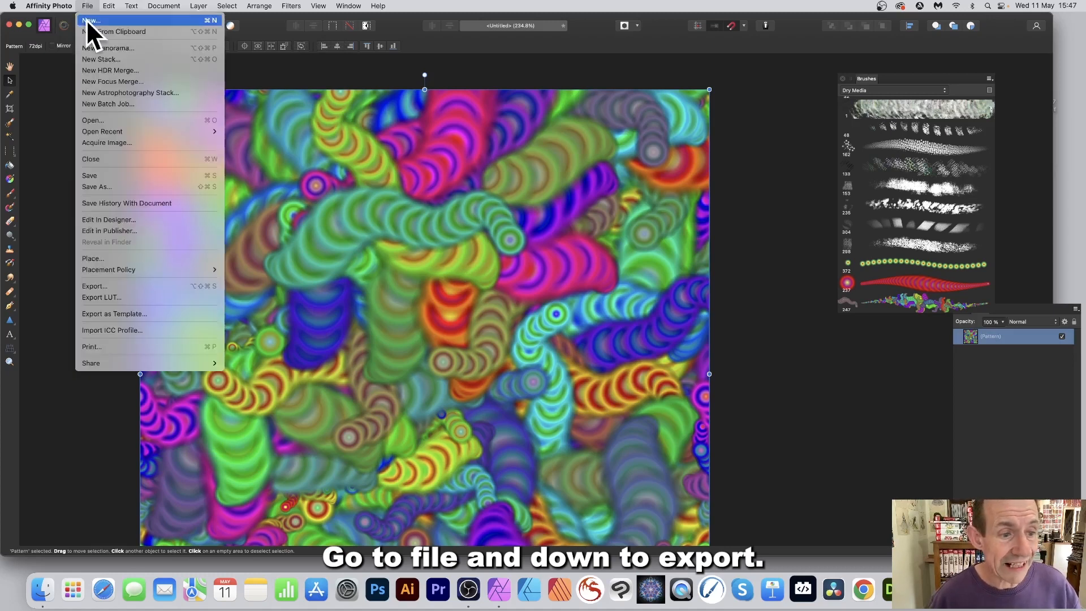
{"action": "left_click", "coordinate": [95, 286]}
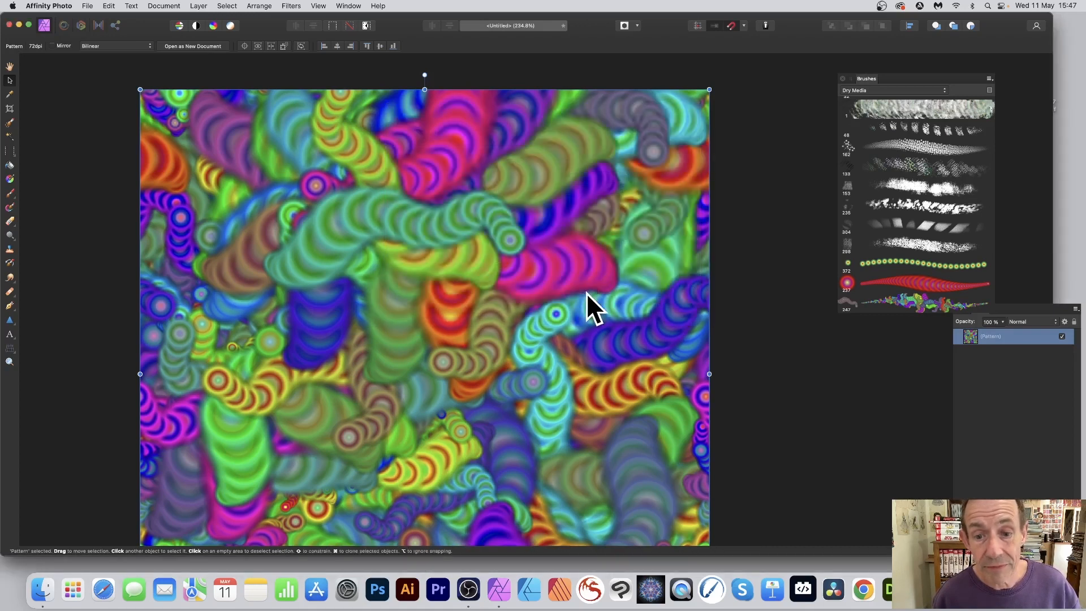
Step: Scale down, rotate and skew the pattern layer so its tiles repeat at a slant across the canvas
{"action": "left_click", "coordinate": [585, 293]}
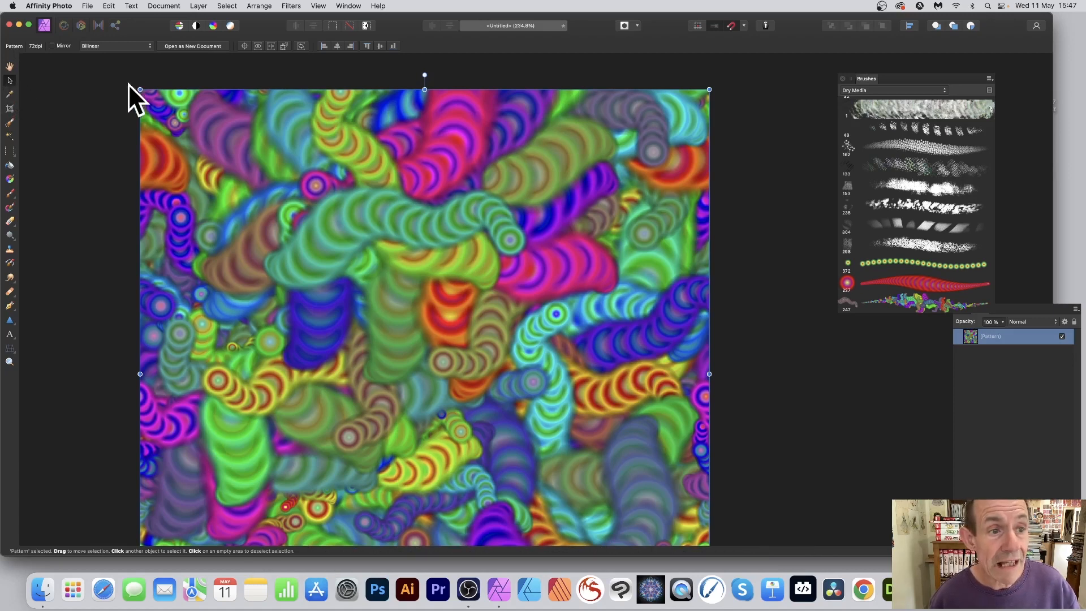
{"action": "left_click_drag", "start_coordinate": [137, 88], "coordinate": [509, 297]}
{"action": "left_click_drag", "start_coordinate": [636, 355], "coordinate": [523, 398]}
{"action": "left_click_drag", "start_coordinate": [375, 437], "coordinate": [209, 274]}
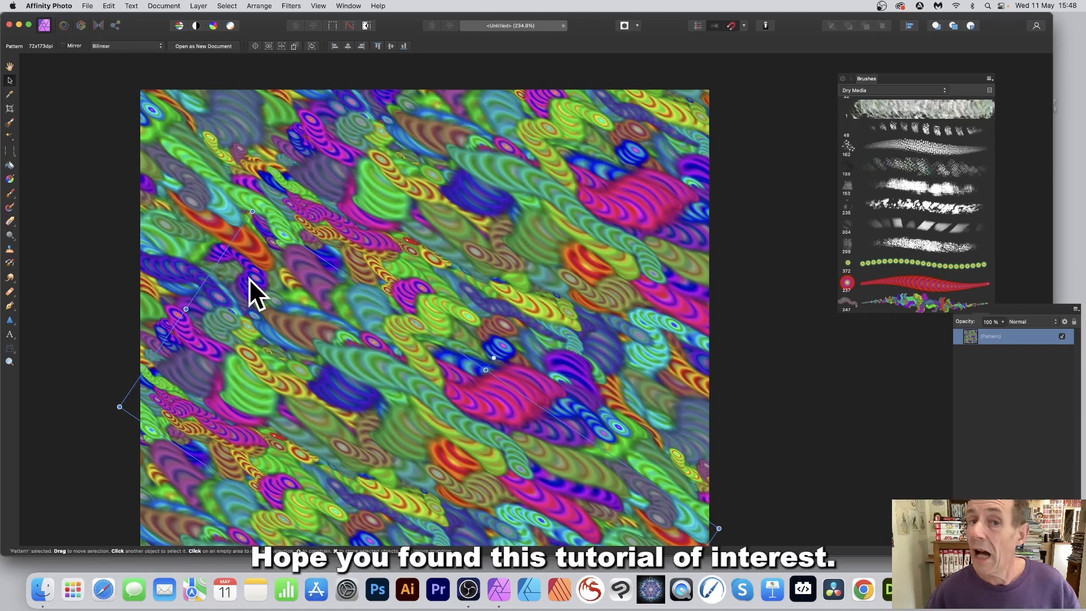